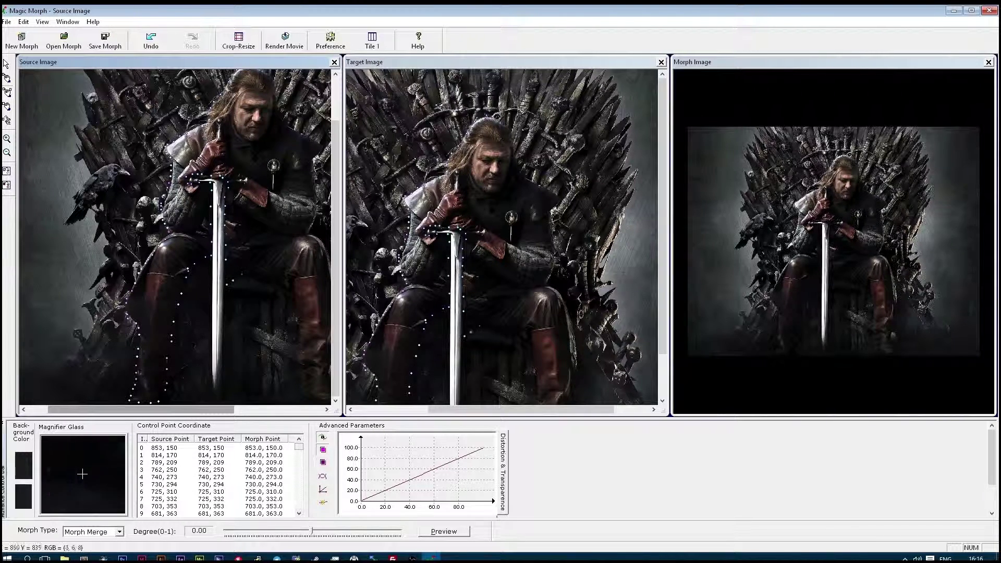
Review the control points across the Source and Target photos, adjusting two of them
scroll(175, 235, "right", 5)
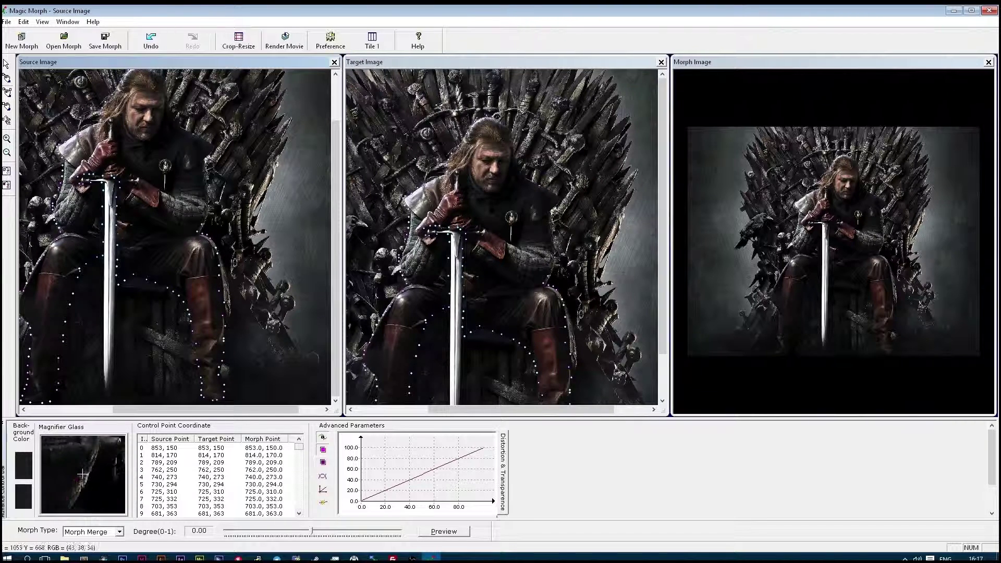
scroll(176, 235, "up", 3)
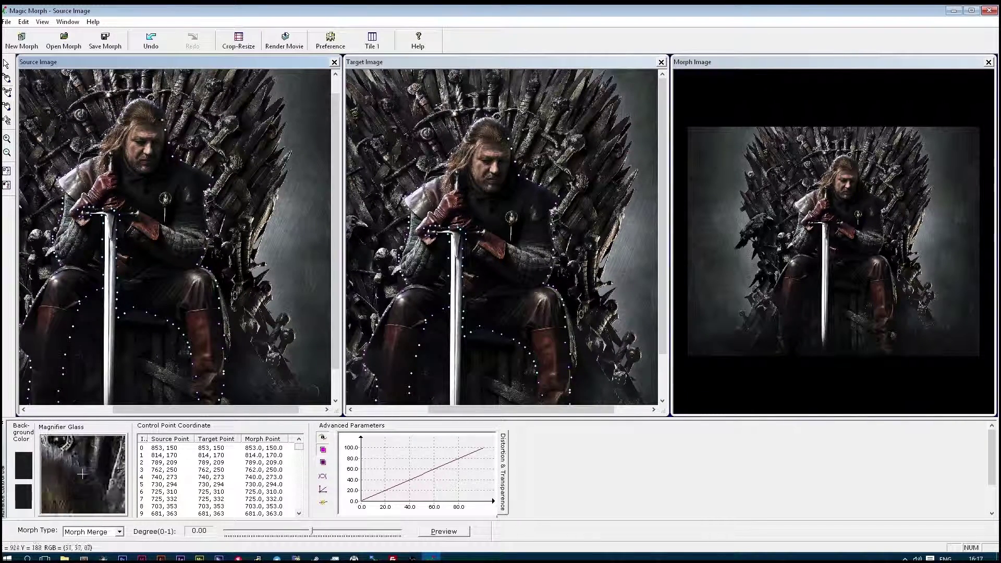
scroll(176, 237, "left", 4)
scroll(176, 237, "down", 3)
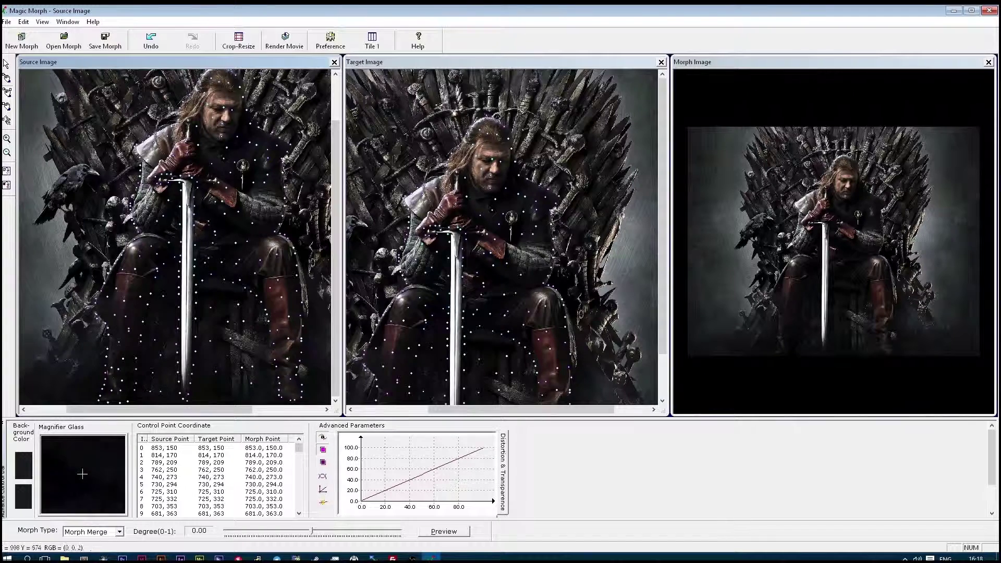
left_click_drag(224, 230, 164, 217)
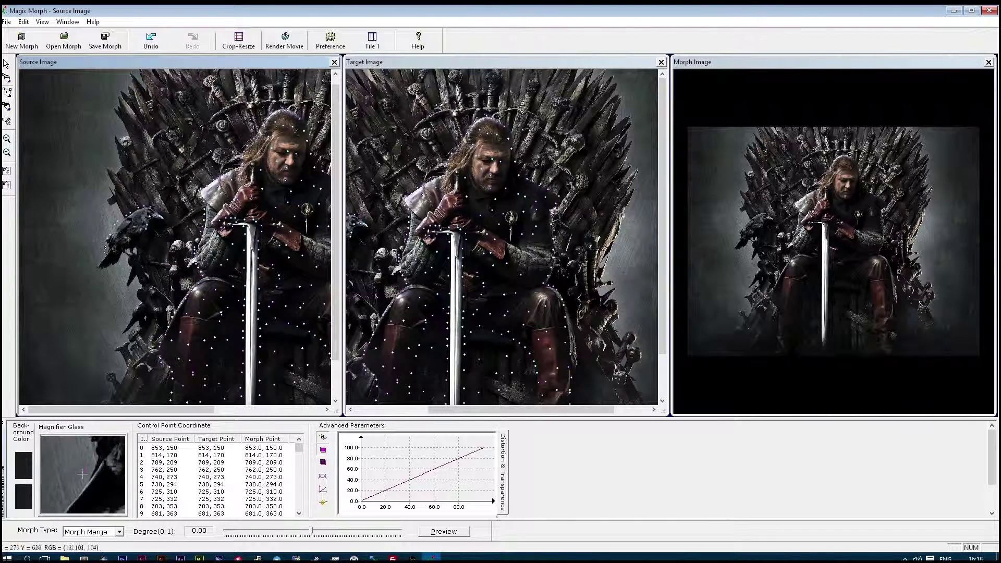
scroll(131, 232, "down", 2)
left_click_drag(469, 102, 371, 157)
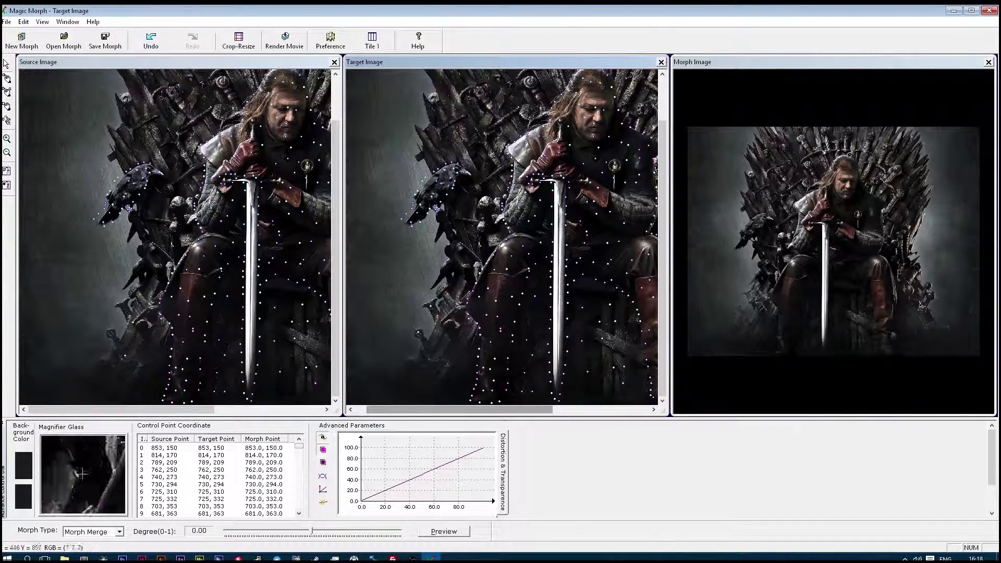
scroll(180, 235, "up", 1)
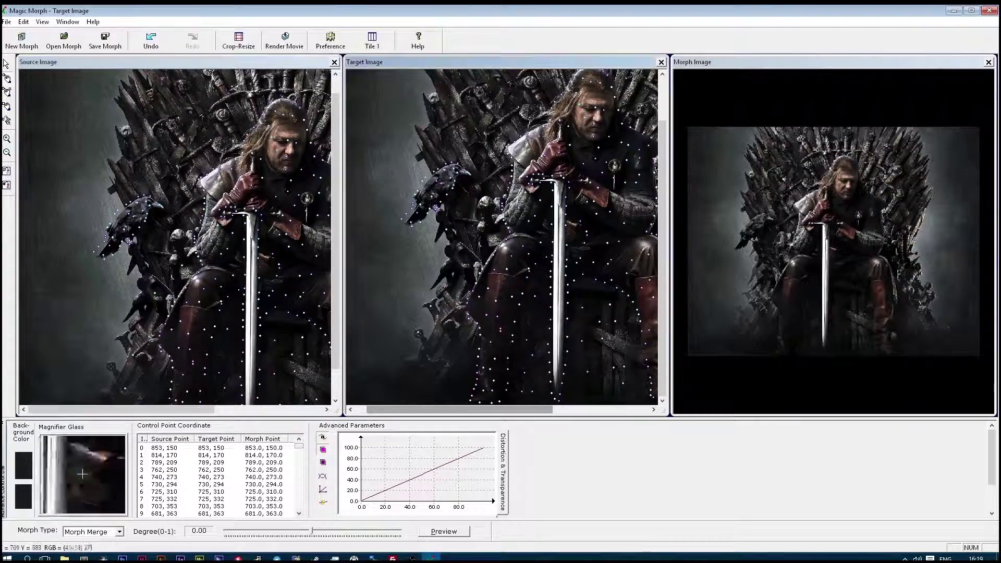
scroll(180, 235, "up", 1)
scroll(504, 235, "up", 2)
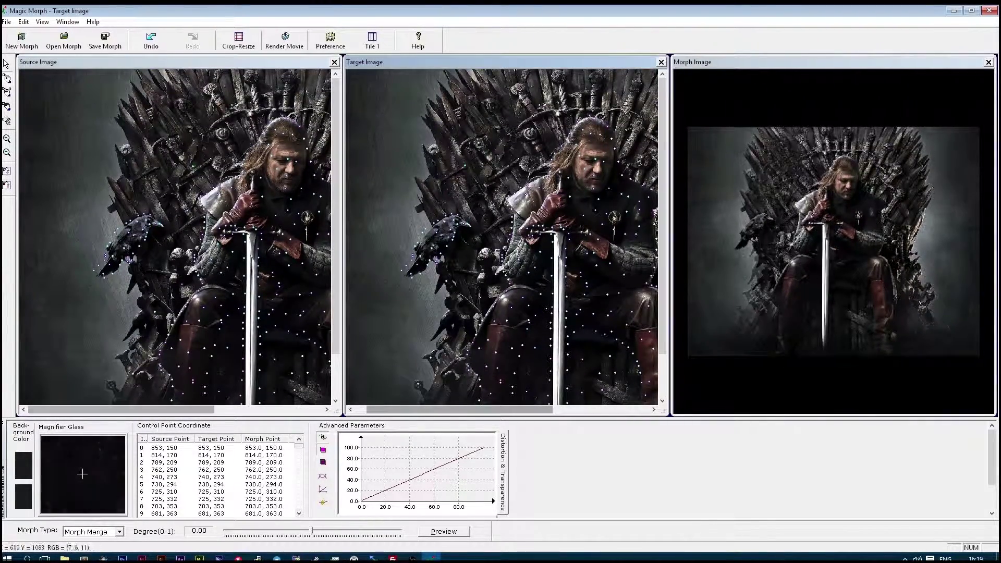
scroll(175, 235, "right", 2)
scroll(503, 234, "right", 2)
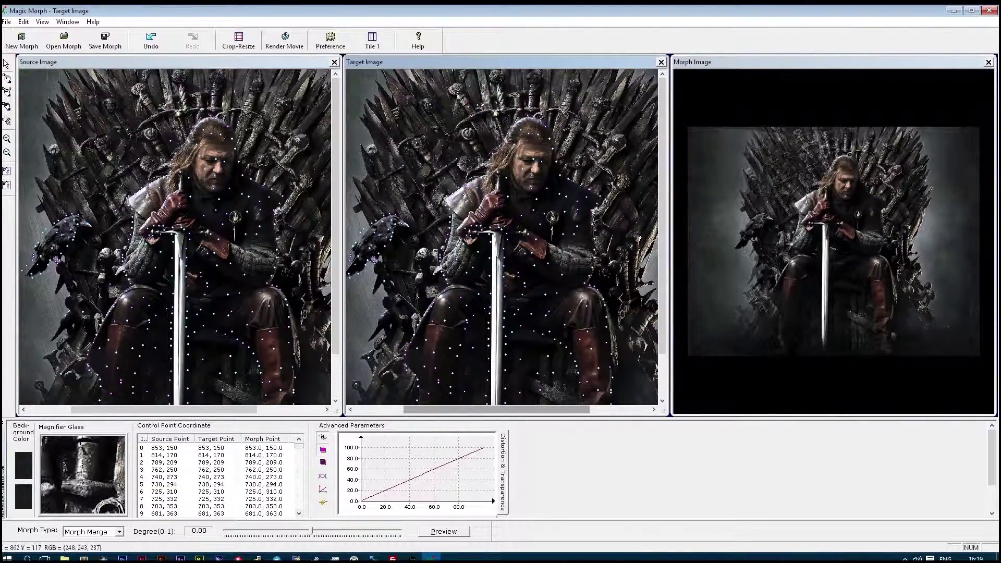
scroll(175, 238, "right", 2)
scroll(175, 237, "left", 3)
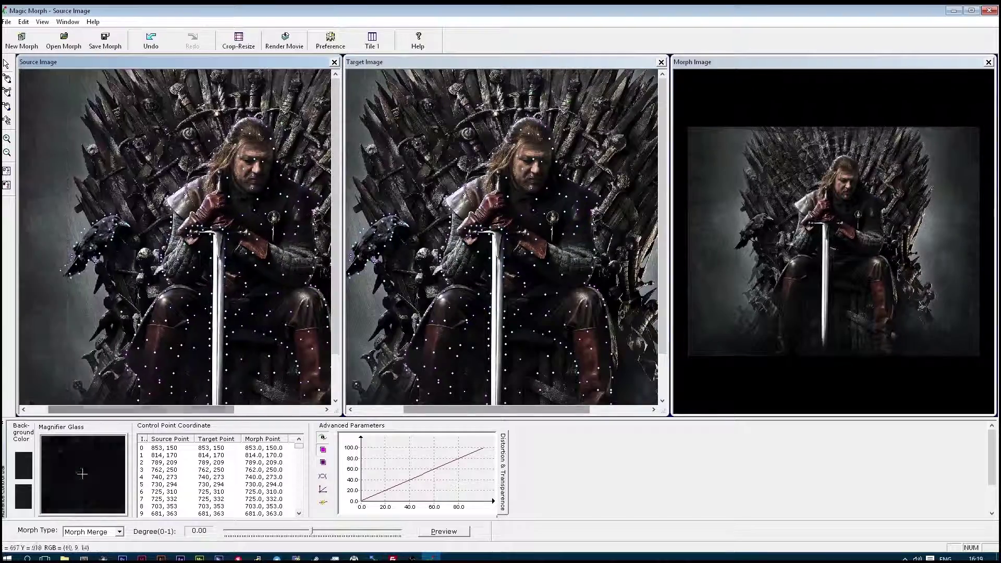
scroll(175, 237, "right", 3)
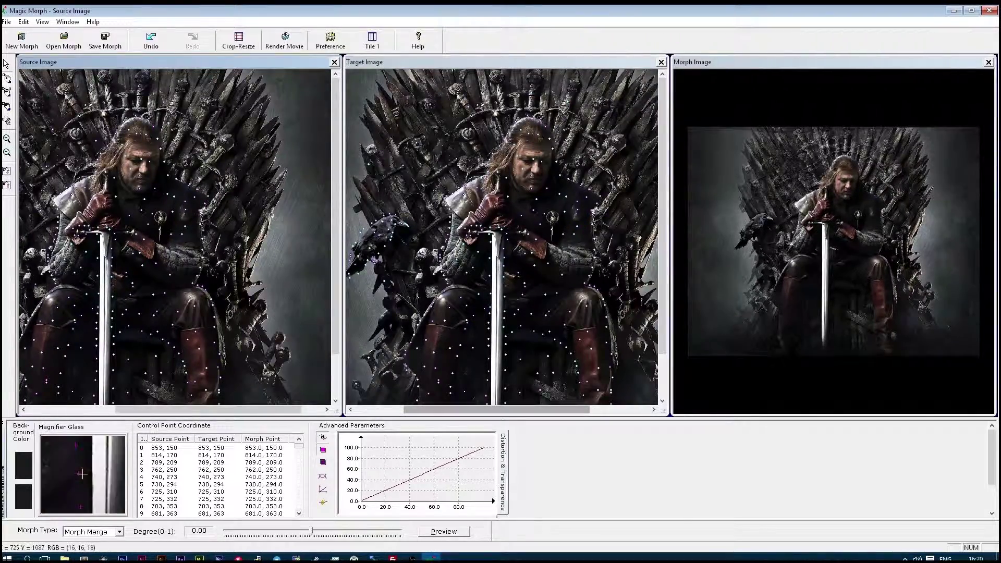
scroll(502, 237, "right", 2)
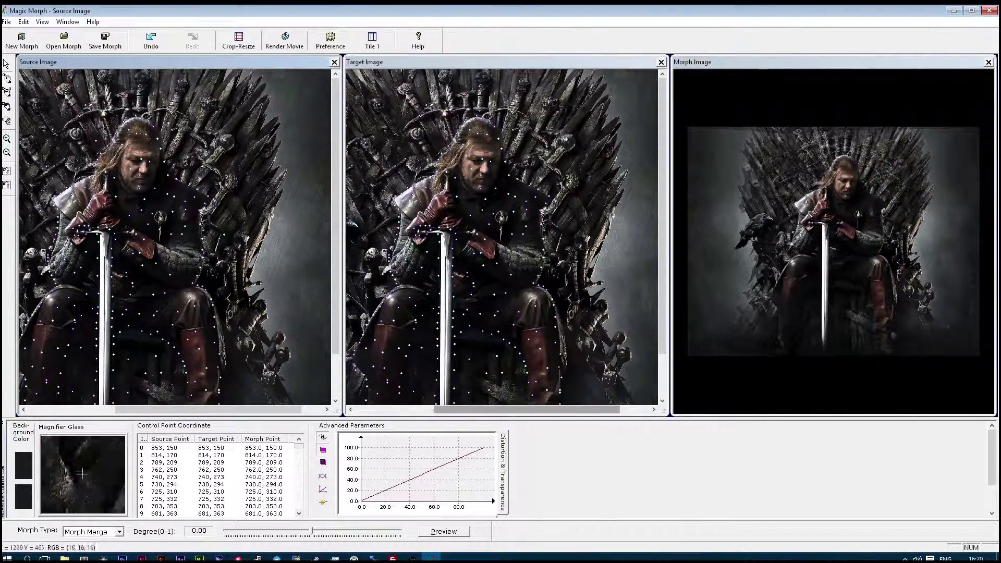
scroll(174, 237, "right", 1)
Render the throne morph as a 30-frame, 50 fps GIF and confirm saving the project
scroll(174, 237, "down", 2)
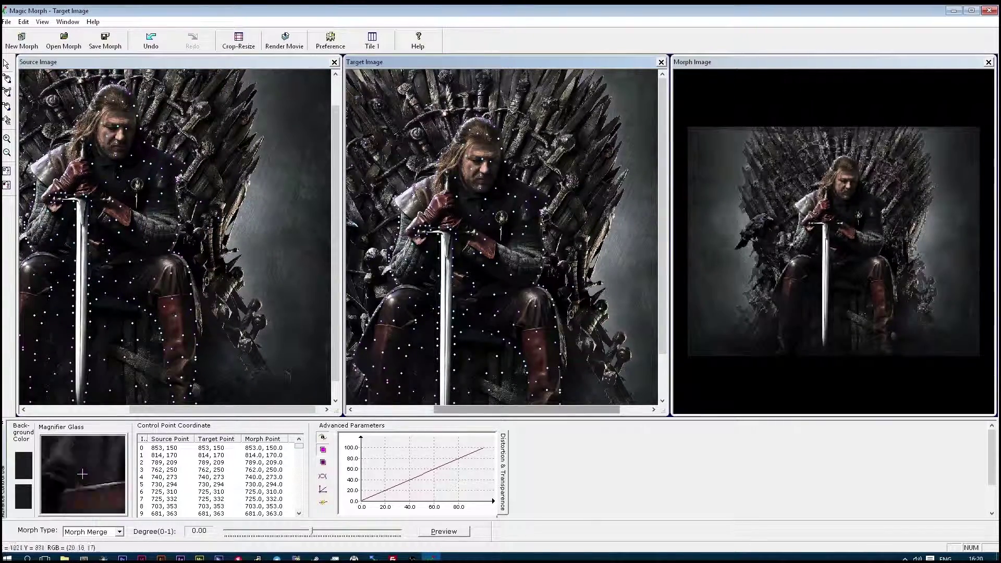
scroll(501, 238, "down", 2)
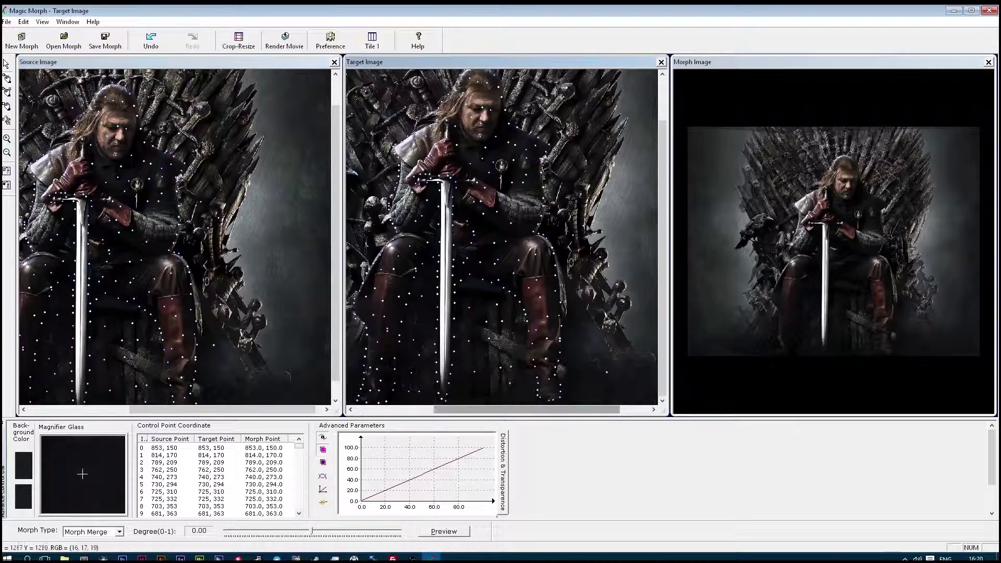
scroll(138, 185, "left", 2)
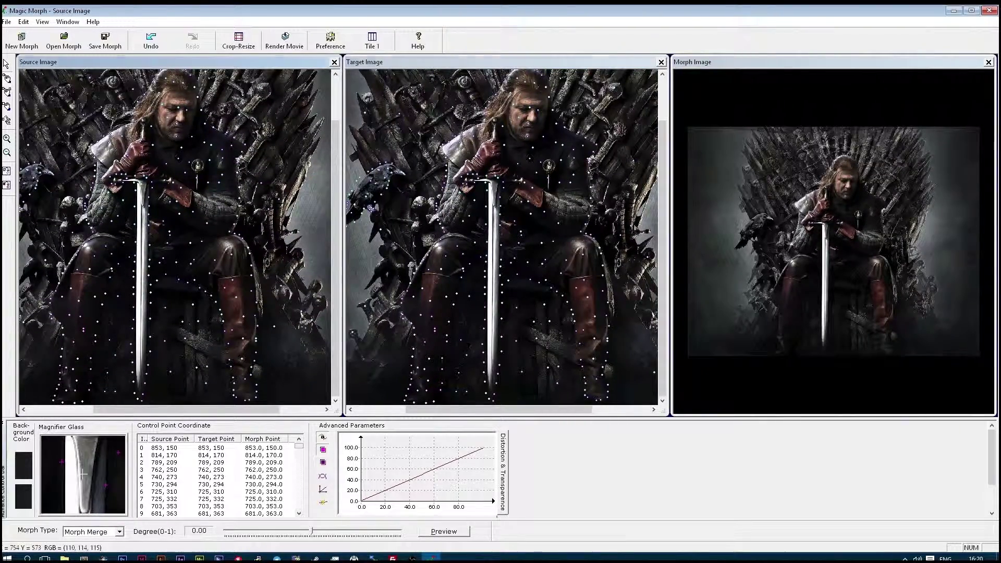
left_click(284, 41)
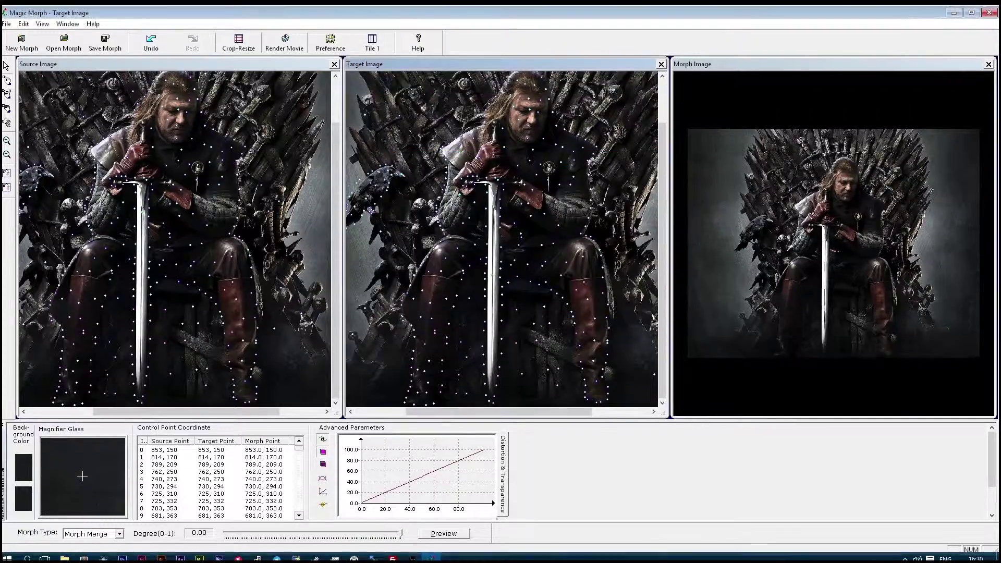
key("Return")
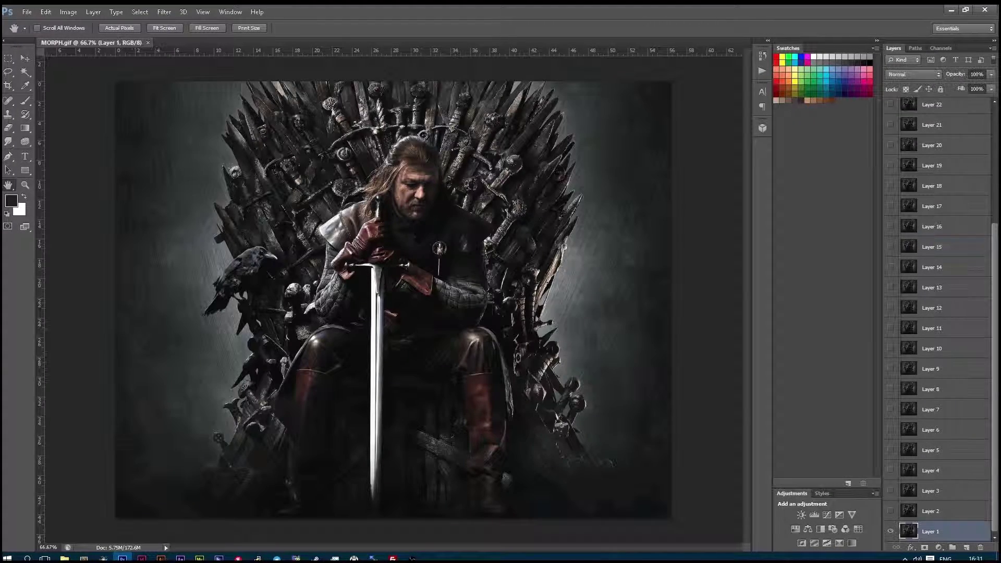
Open MORPH.gif with its frame timeline and add Iron_Throne.jpg as top Layer 31
left_click(230, 12)
left_click(245, 293)
key("ctrl+o")
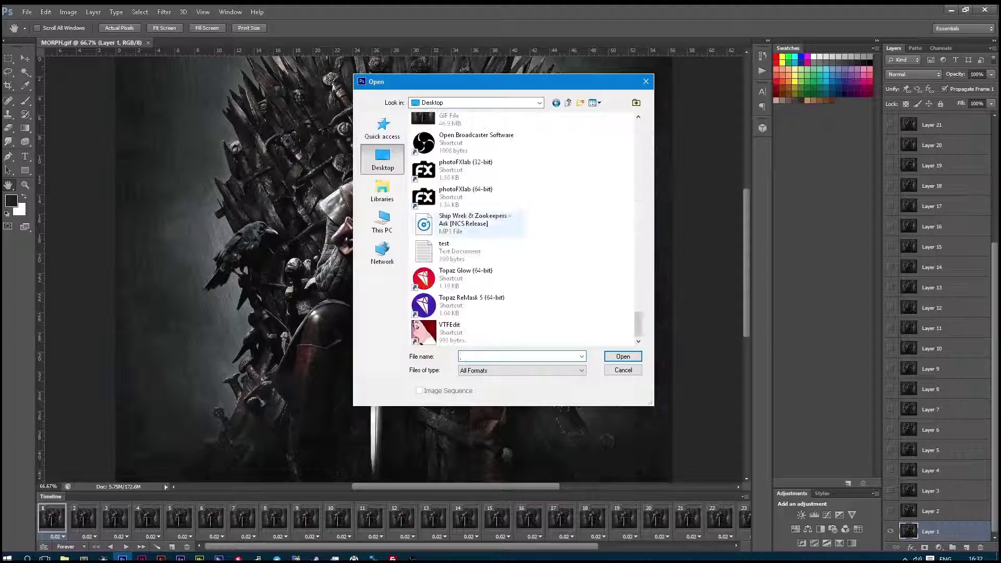
scroll(521, 224, "down", 3)
double_click(542, 222)
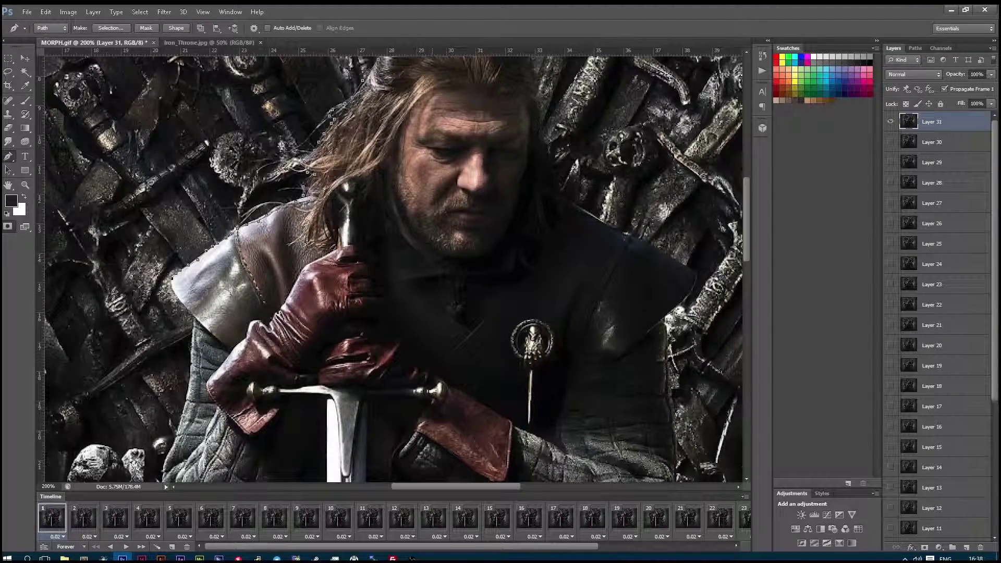
Trace the pen outline down the man's lower armour to the bottom of the image
left_click_drag(175, 362, 347, 258)
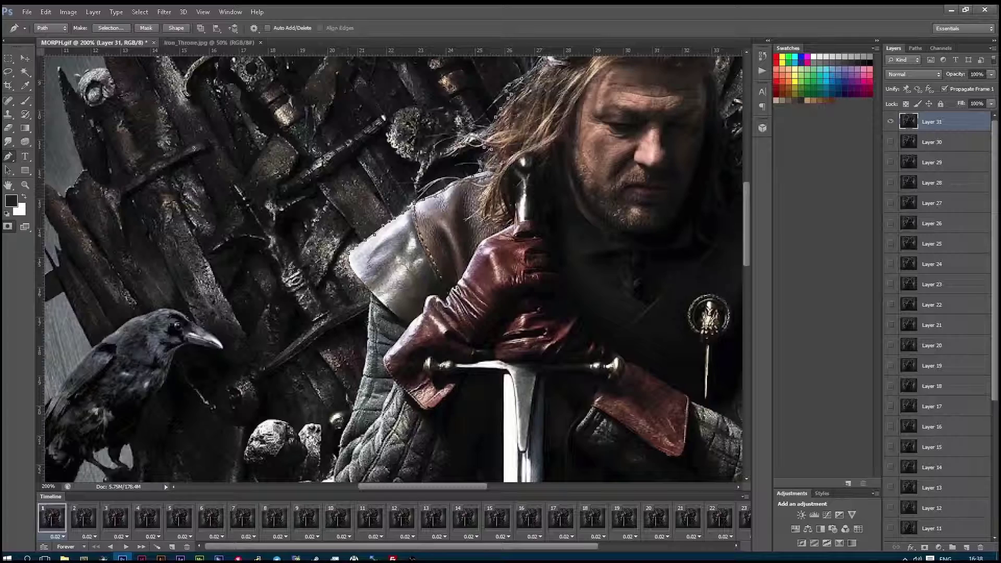
scroll(391, 268, "down", 3)
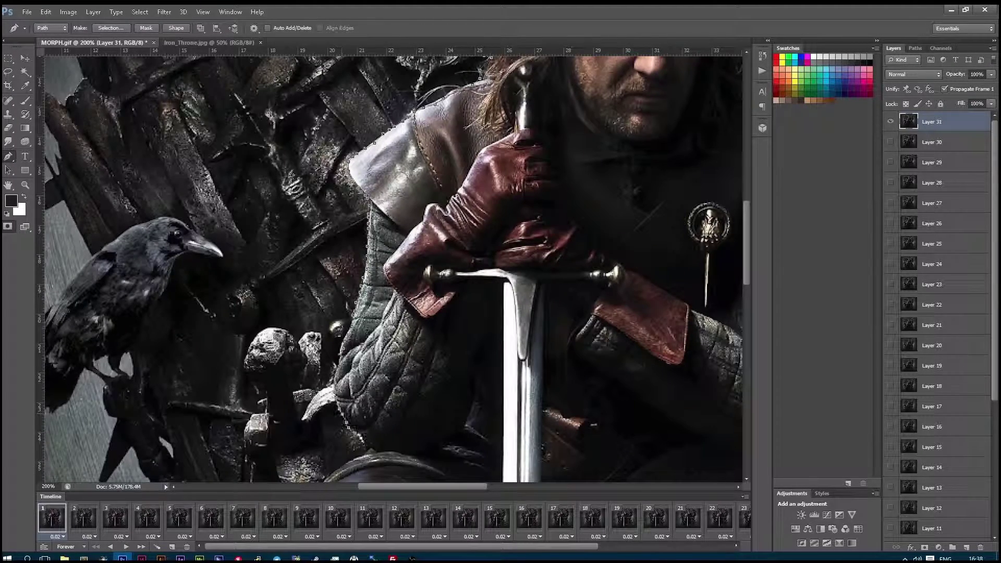
scroll(392, 269, "down", 3)
scroll(391, 269, "down", 2)
scroll(391, 269, "down", 3)
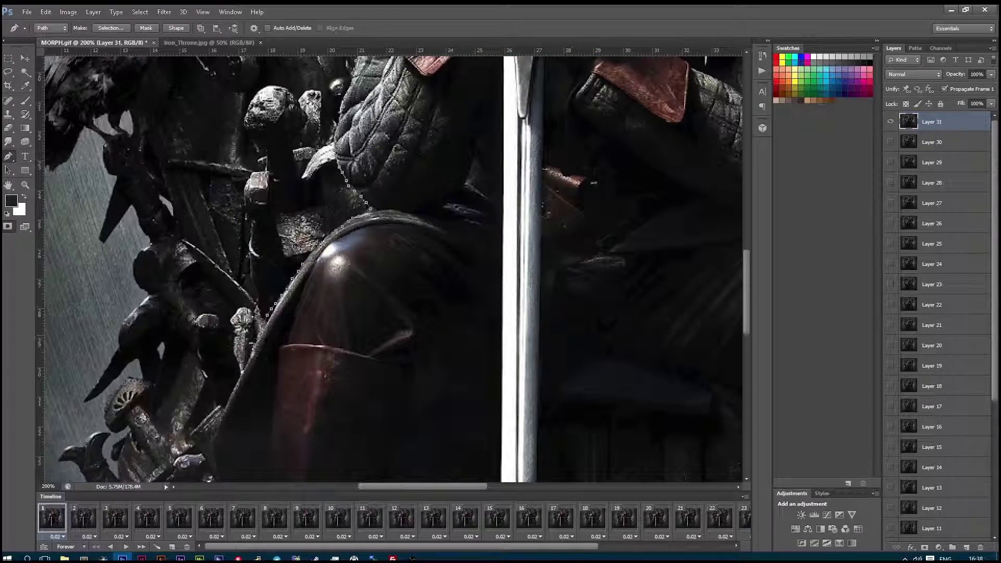
scroll(391, 269, "down", 4)
left_click(252, 380)
left_click(260, 392)
left_click(259, 412)
scroll(259, 412, "down", 3)
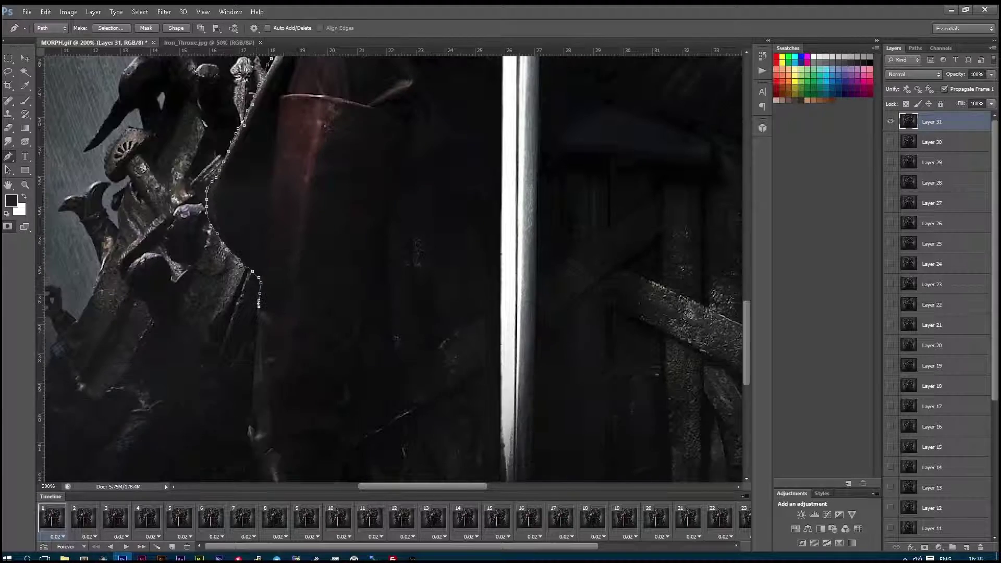
scroll(250, 410, "down", 3)
left_click(252, 286)
left_click(256, 307)
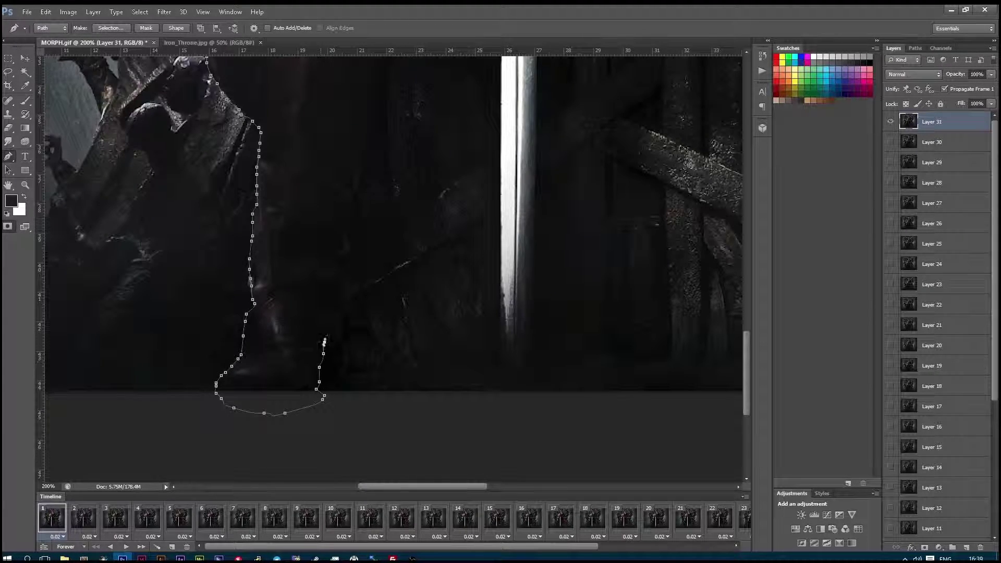
Run the outline along the bottom edge, up the boot and across the legs
left_click(338, 334)
left_click(340, 326)
left_click(337, 310)
scroll(337, 311, "up", 2)
left_click(339, 375)
left_click(342, 357)
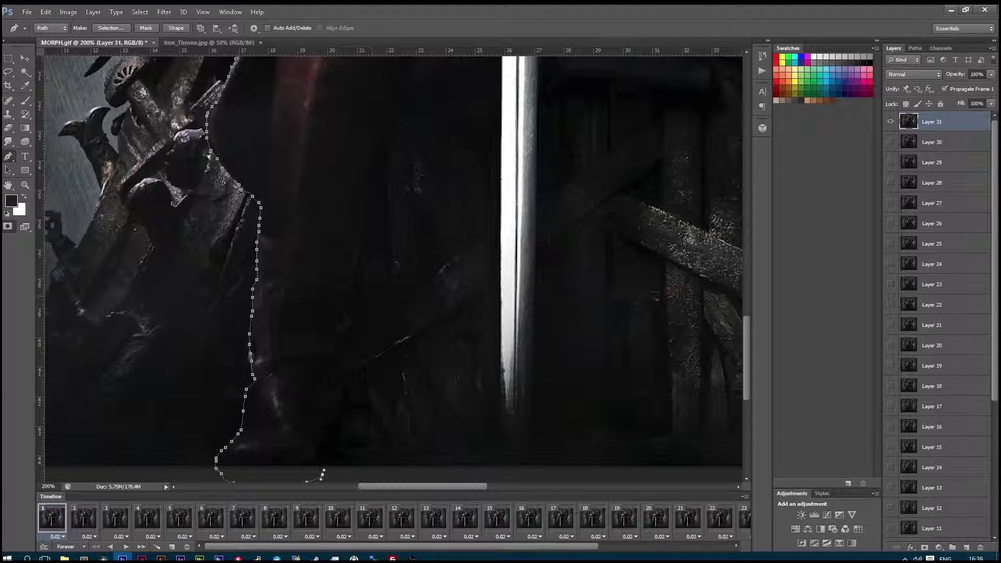
scroll(516, 444, "down", 1)
left_click(516, 444)
scroll(391, 268, "up", 1)
scroll(391, 269, "up", 2)
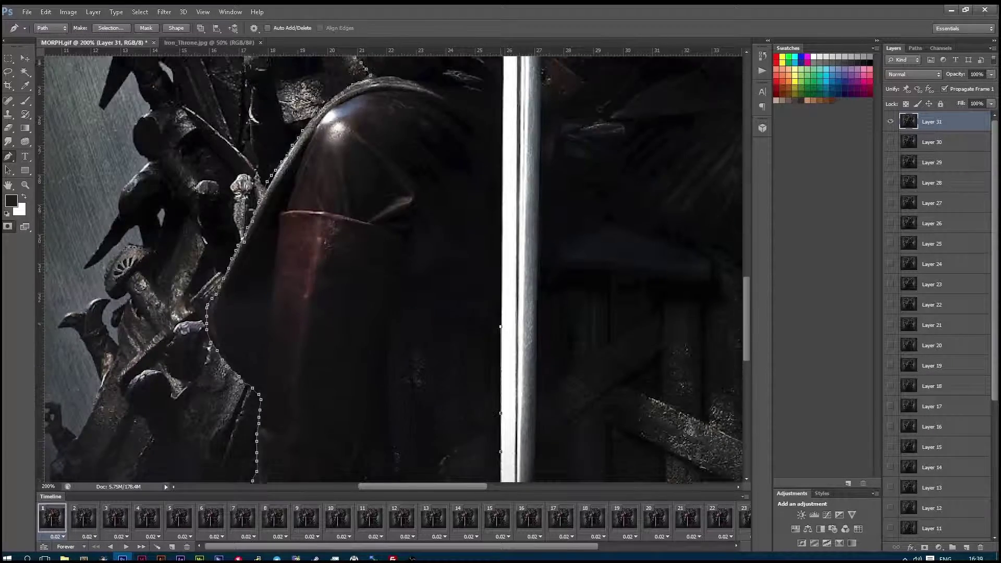
scroll(392, 269, "up", 2)
scroll(391, 269, "up", 1)
scroll(502, 140, "up", 1)
scroll(503, 156, "up", 1)
Outline the sword guard and blade, then the right boot and right leg
left_click(503, 185)
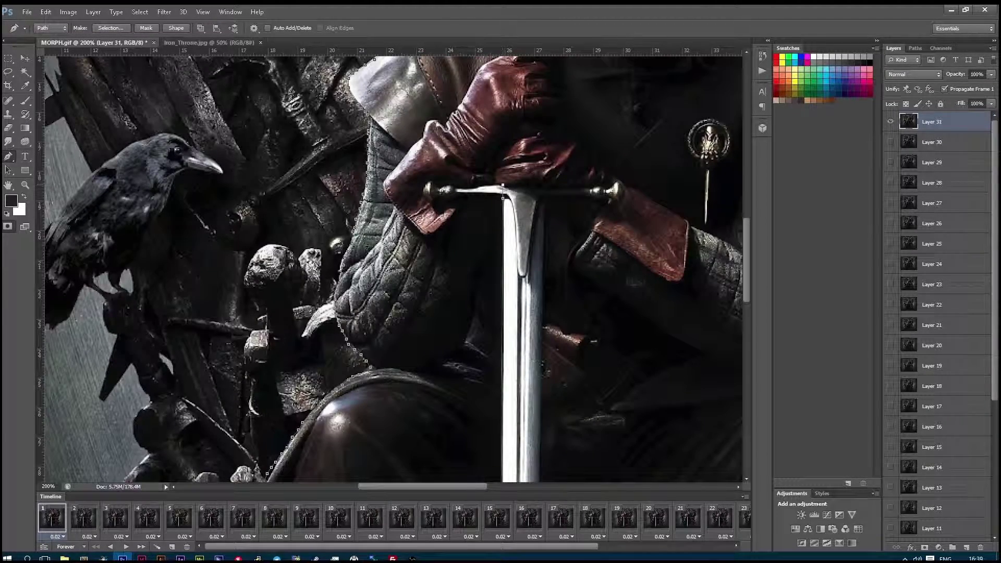
left_click(546, 185)
scroll(545, 185, "right", 3)
scroll(469, 234, "down", 6)
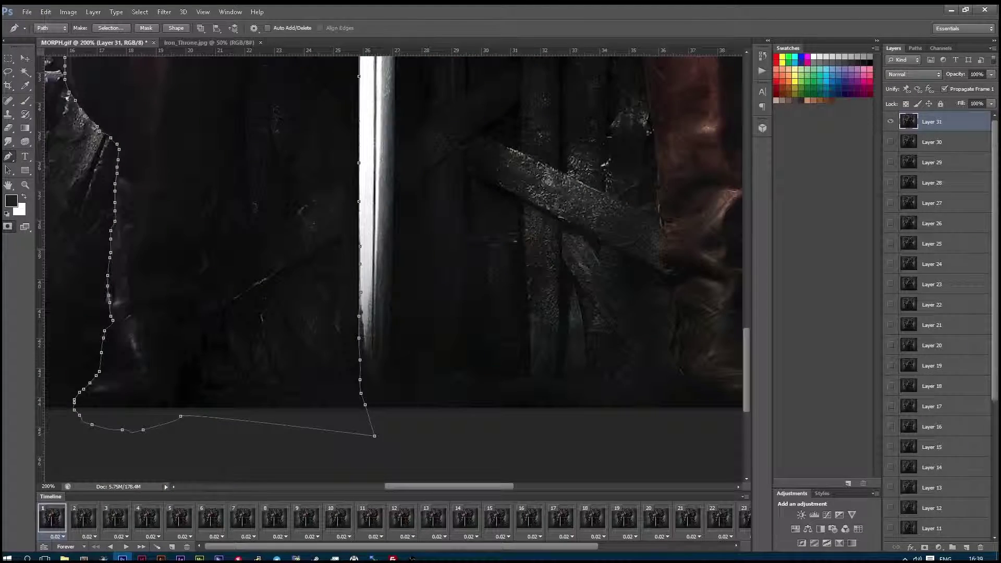
scroll(392, 256, "down", 1)
left_click(392, 257)
scroll(548, 374, "right", 5)
left_click(519, 389)
left_click_drag(527, 349, 530, 332)
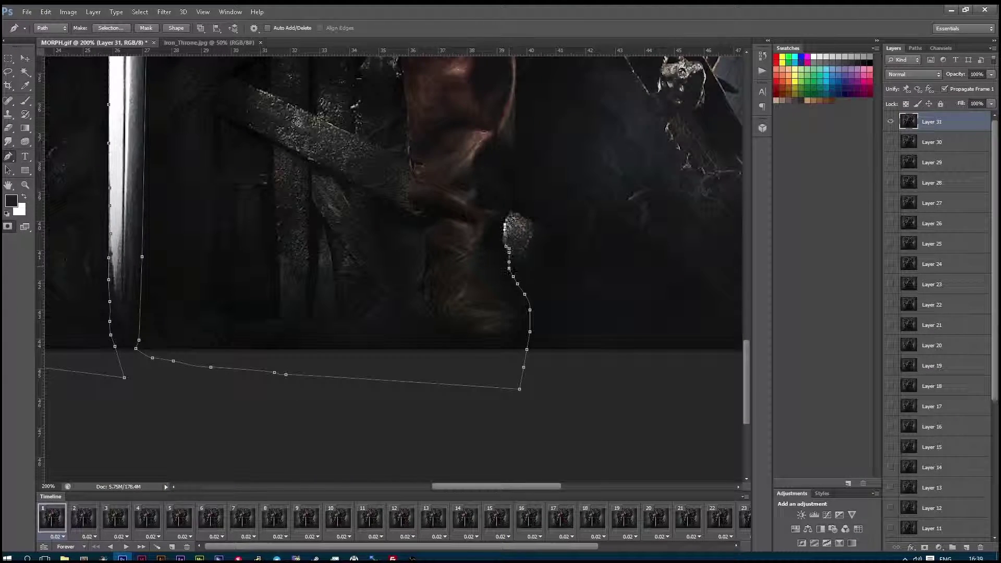
scroll(520, 209, "up", 3)
left_click(519, 266)
Close the outline up the man's right side and arm to the shoulder
scroll(518, 214, "up", 2)
scroll(518, 214, "up", 2)
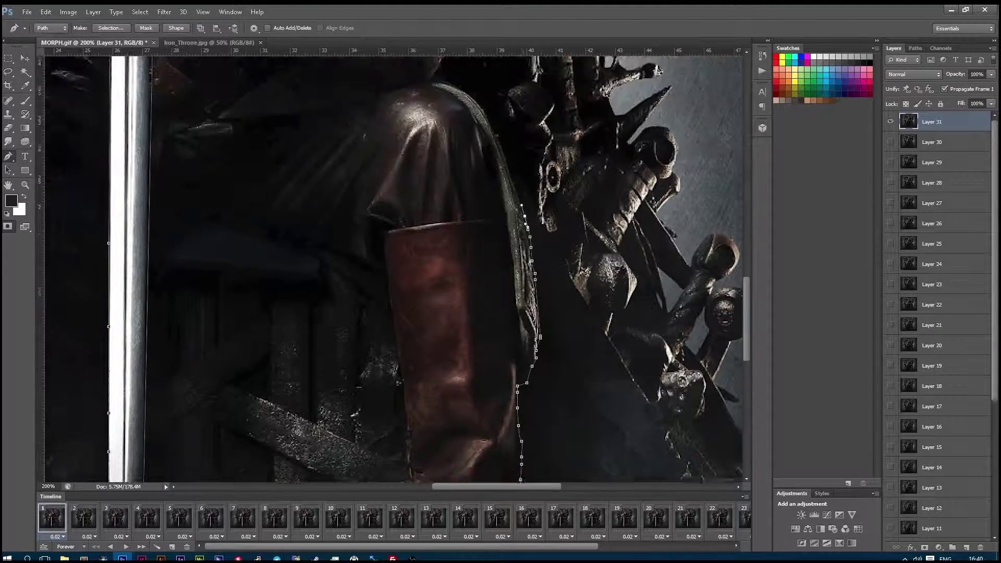
scroll(518, 214, "up", 2)
left_click(493, 219)
scroll(459, 208, "up", 3)
left_click(463, 161)
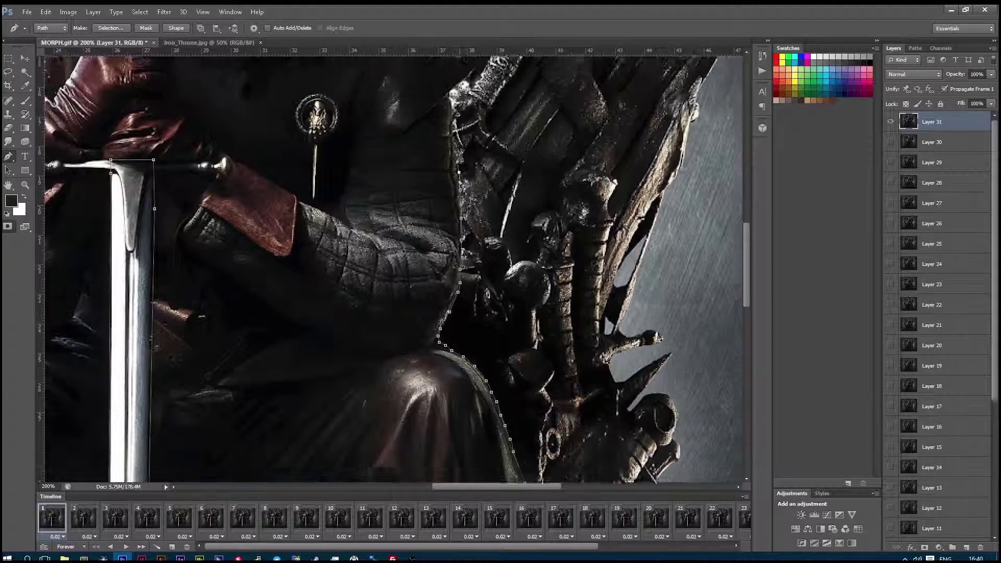
scroll(459, 208, "up", 2)
left_click(454, 208)
scroll(467, 215, "up", 2)
left_click(467, 215)
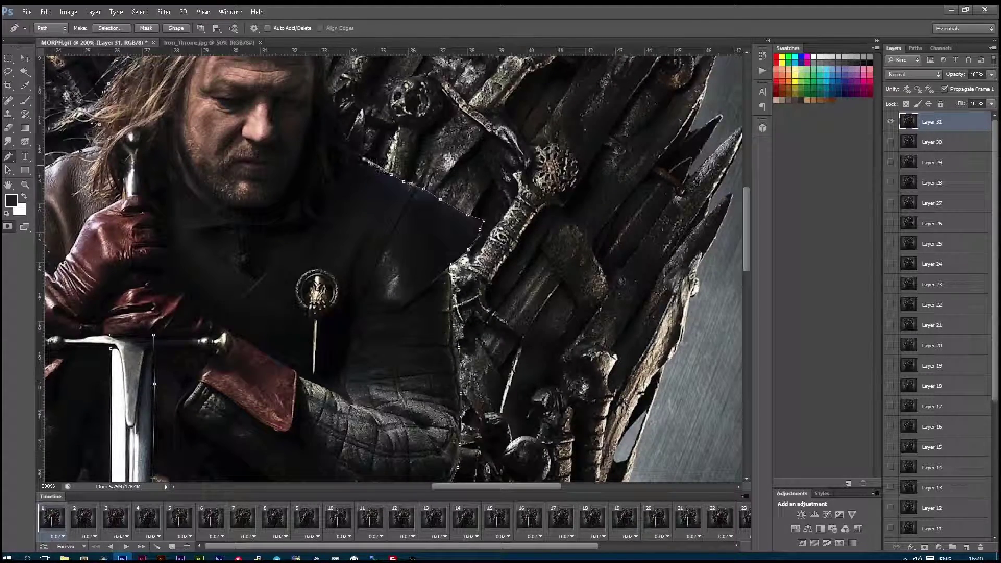
left_click(326, 140)
scroll(326, 140, "up", 2)
Load the traced path as a selection and mask Layer 31 to the figure
key("ctrl+0")
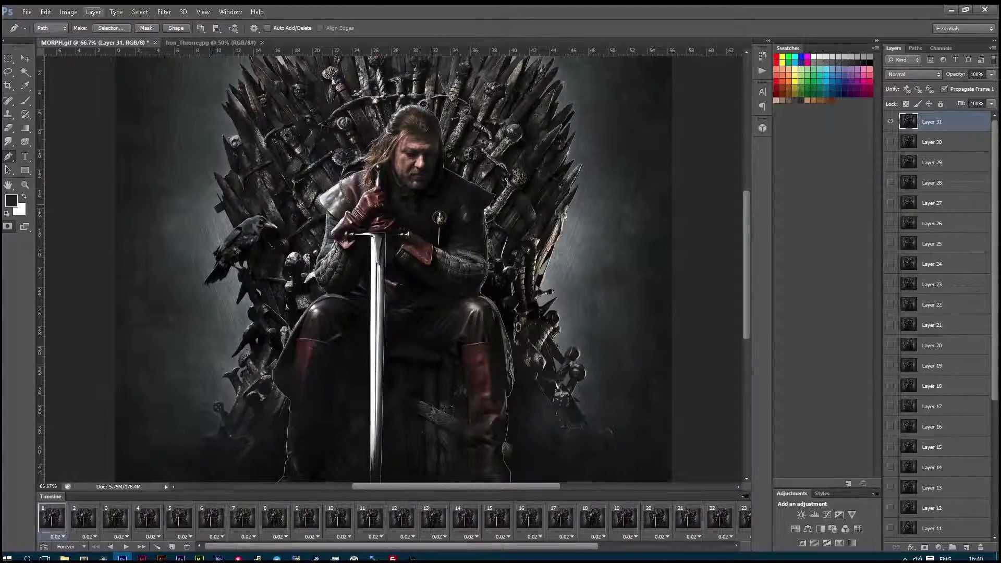
left_click(110, 27)
left_click(554, 169)
left_click(925, 548)
key("ctrl+2")
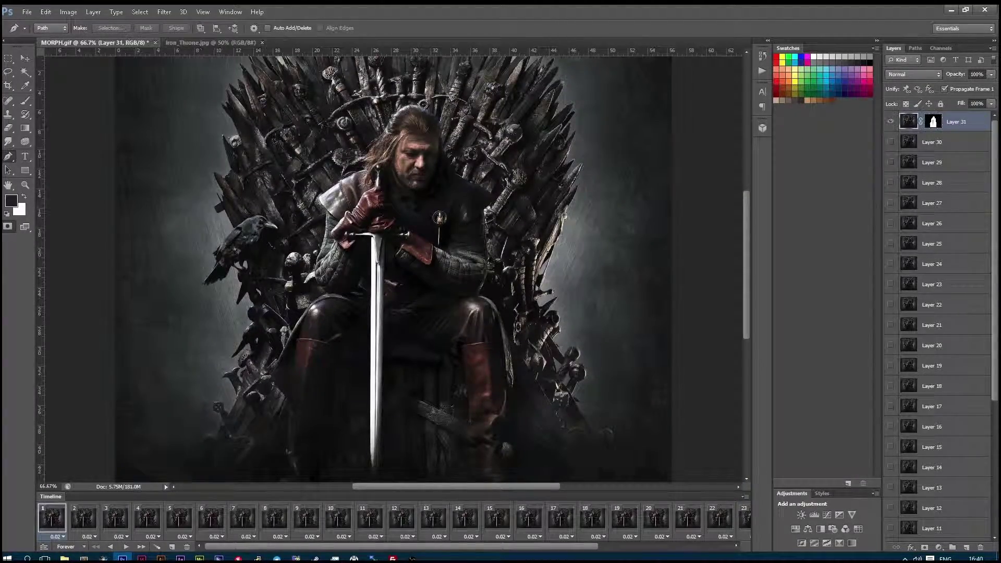
Select the raven and paint it white into the layer mask
key("ctrl+plus")
key("ctrl+plus")
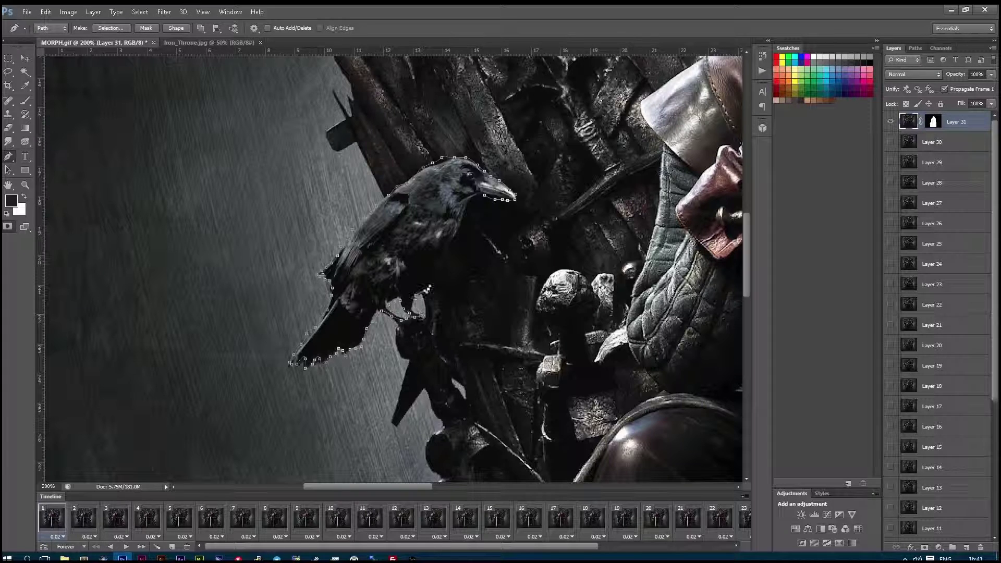
key("ctrl+Return")
key("b")
key("x")
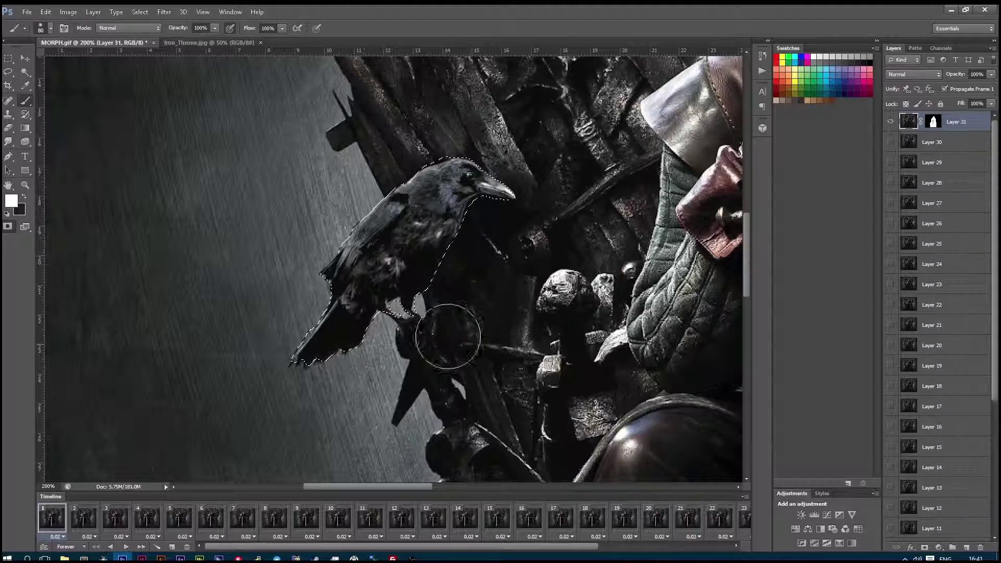
key("ctrl+0")
Preview the frame animation, then bring up Save for Web with GIF, Adaptive, 256 colors
left_click(125, 547)
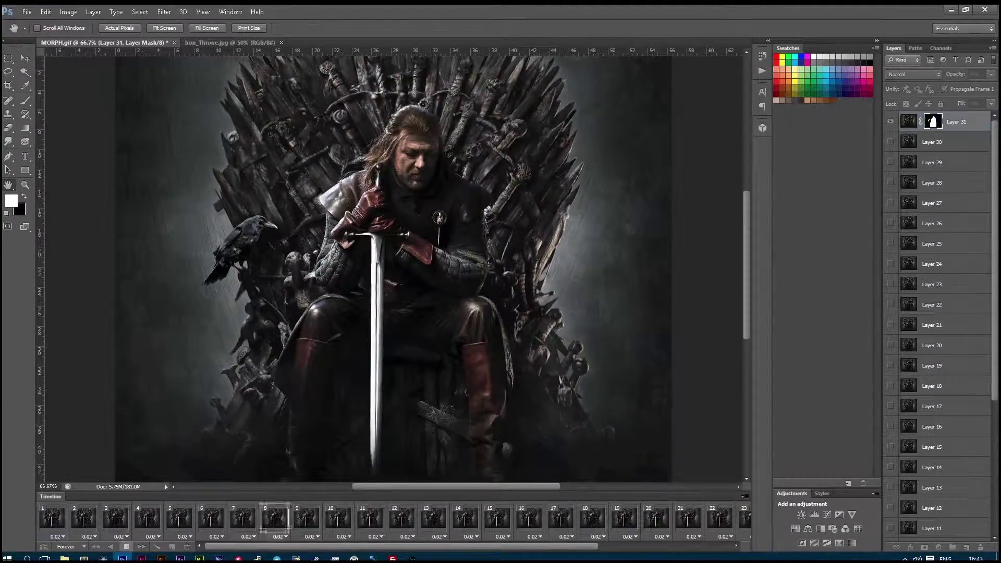
left_click(126, 546)
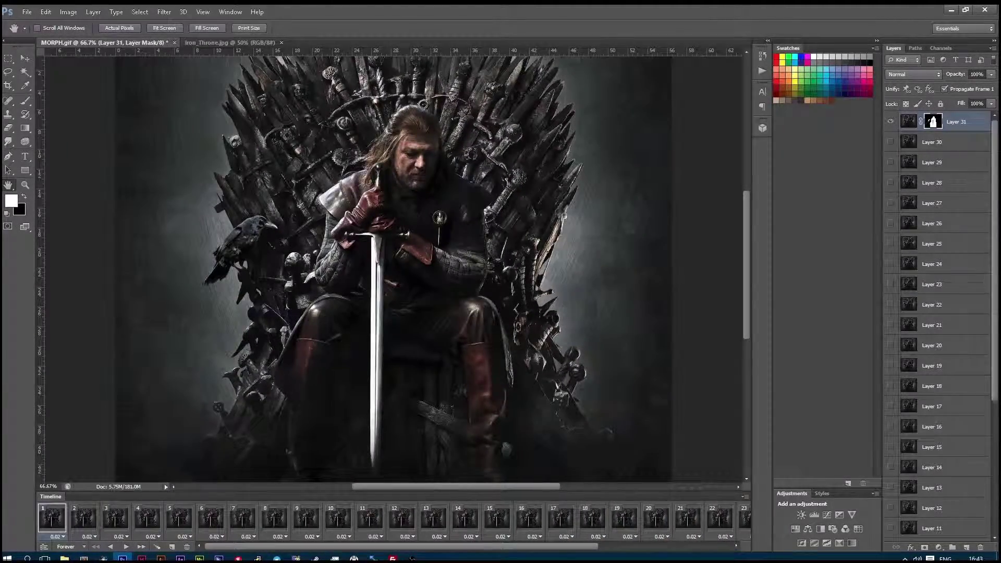
left_click(26, 12)
left_click(47, 156)
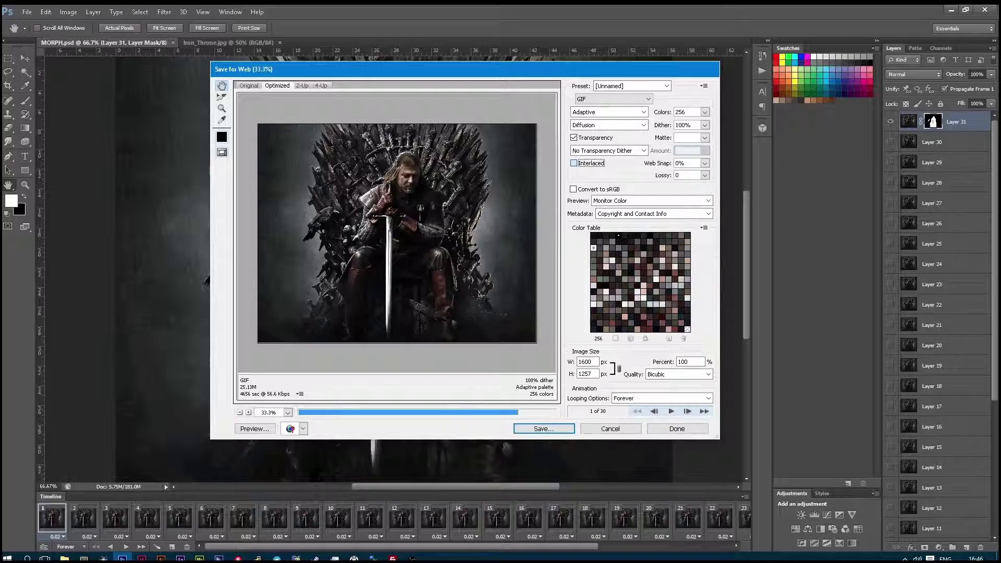
Save the animation as an interlaced GIF named MORPH to the Desktop
key("space")
key("Return")
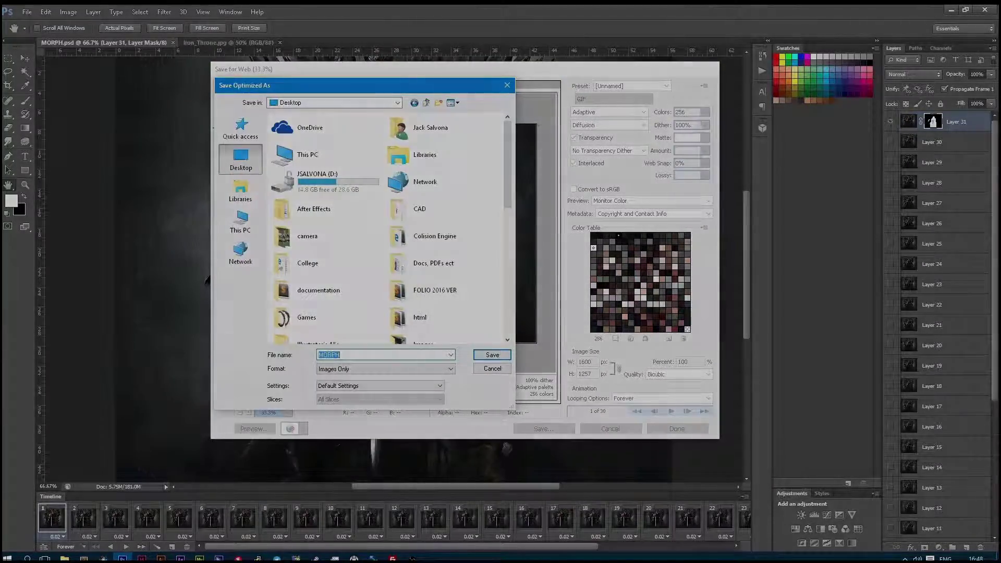
key("Return")
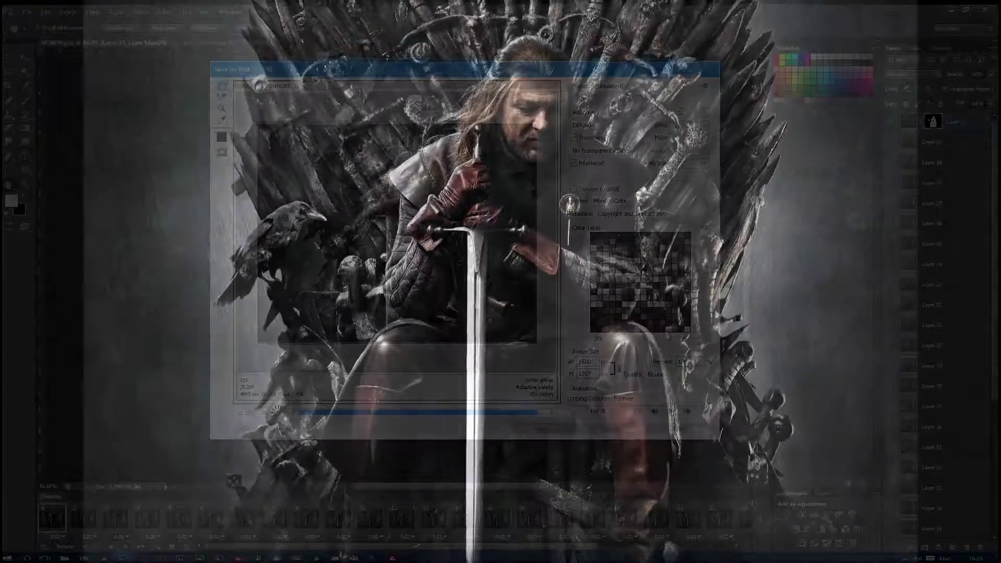